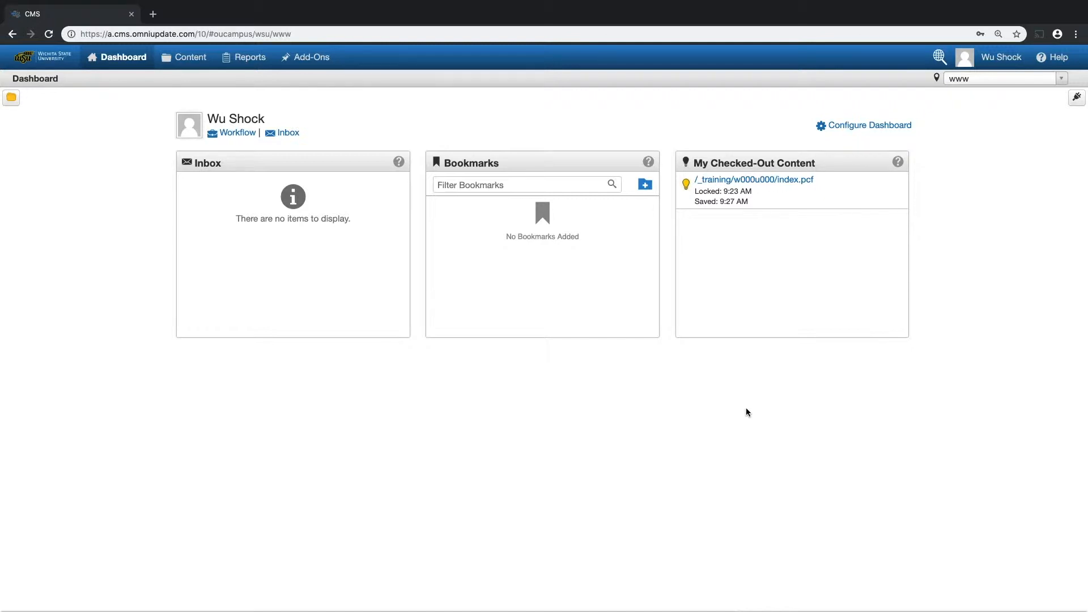
Open the images folder inside _training in the site's pages, filtering the listing by "images".
mouse_move(187, 57)
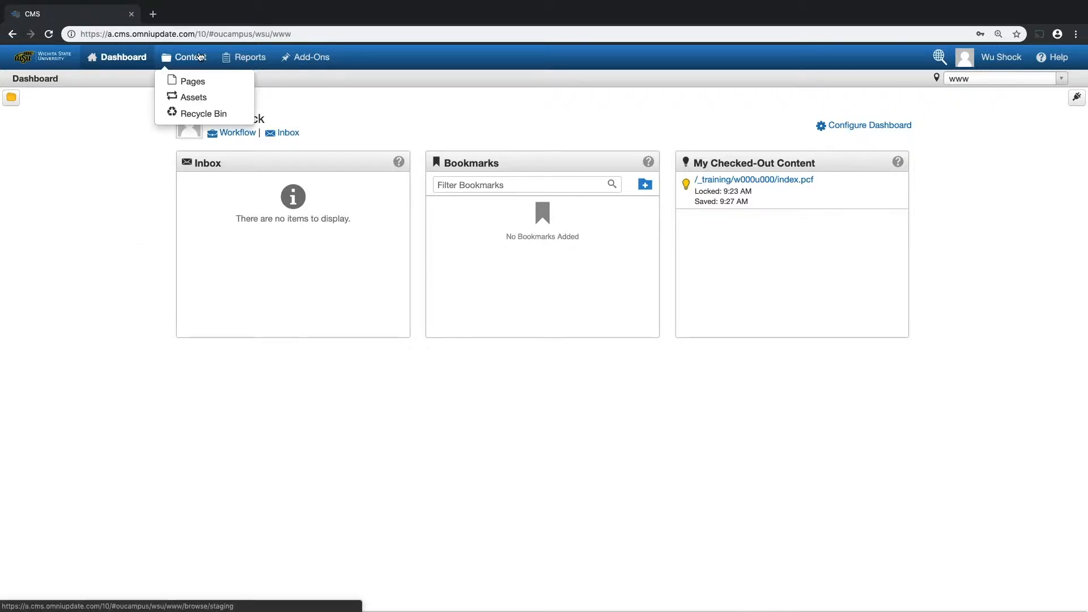
click(193, 83)
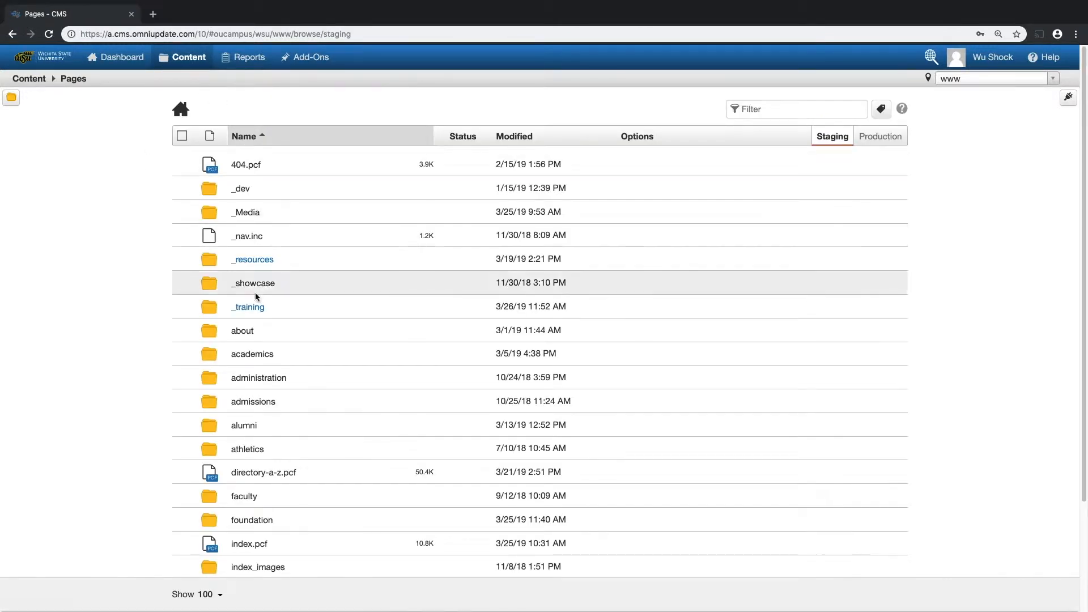
click(258, 306)
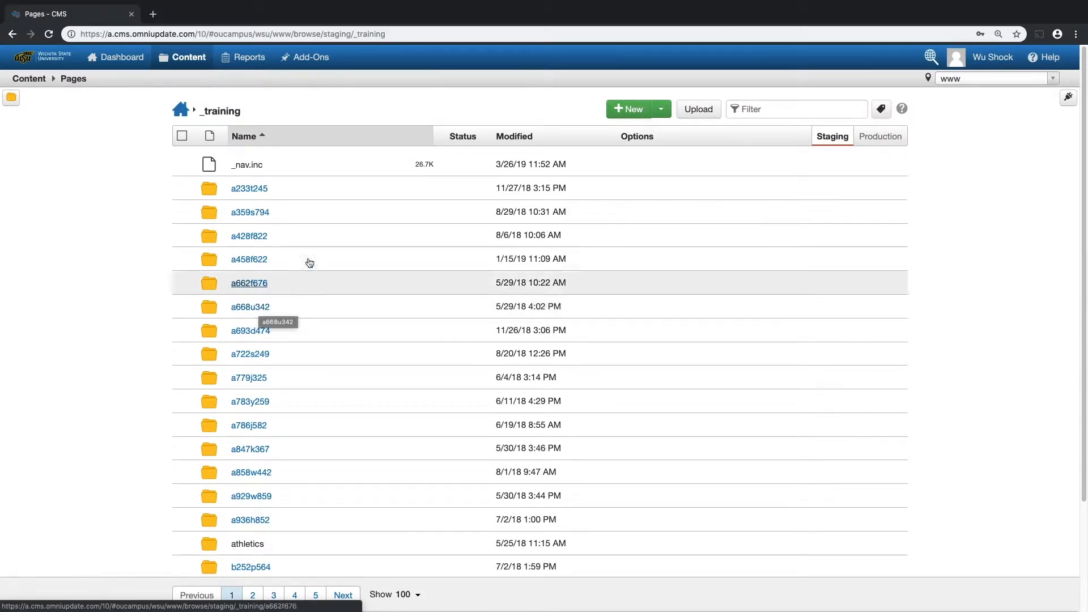
click(750, 108)
text(images)
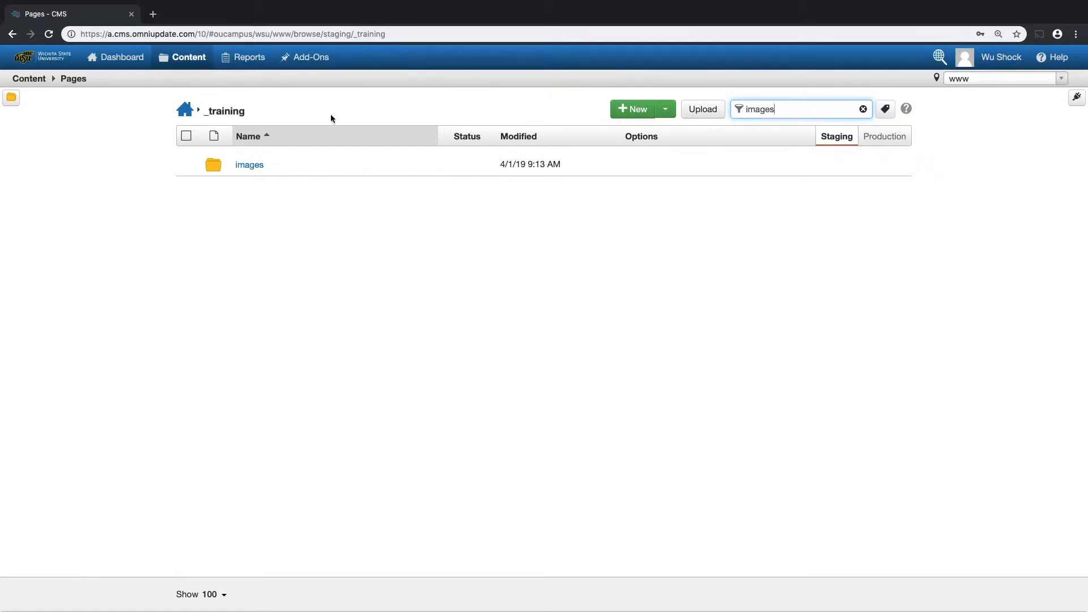
click(245, 167)
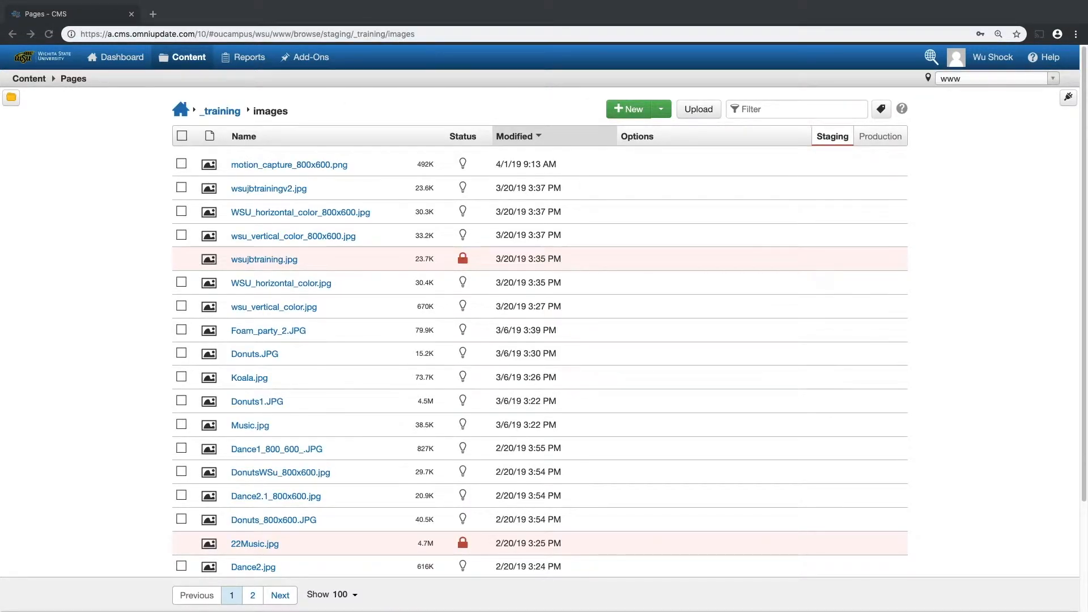
Upload motion_capture.jpg from the Profile_Test folder into the _training/images folder.
click(699, 109)
click(456, 241)
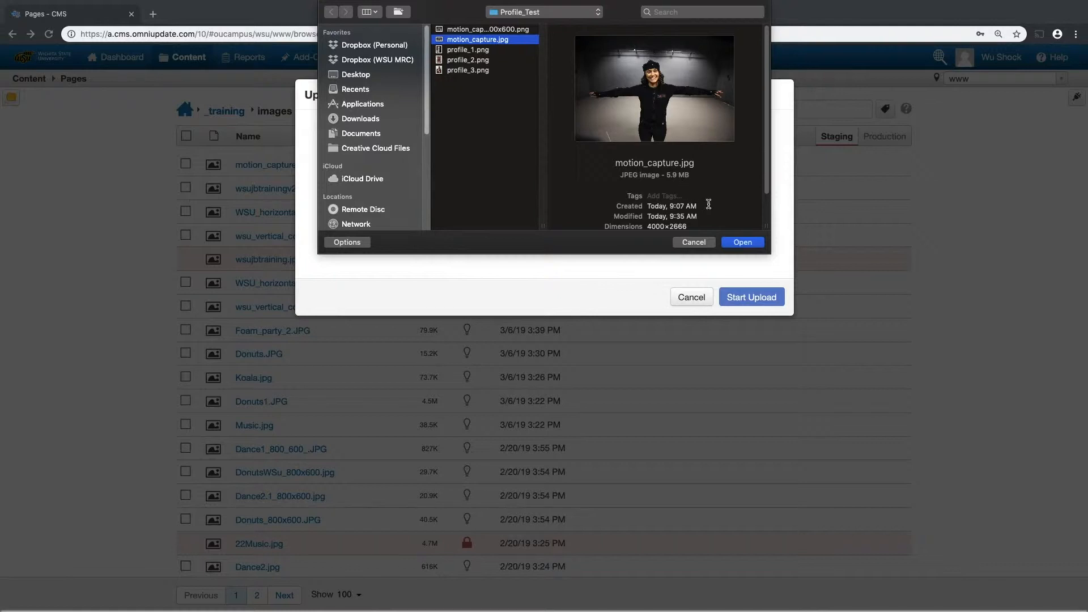
scroll(709, 211, down, 2)
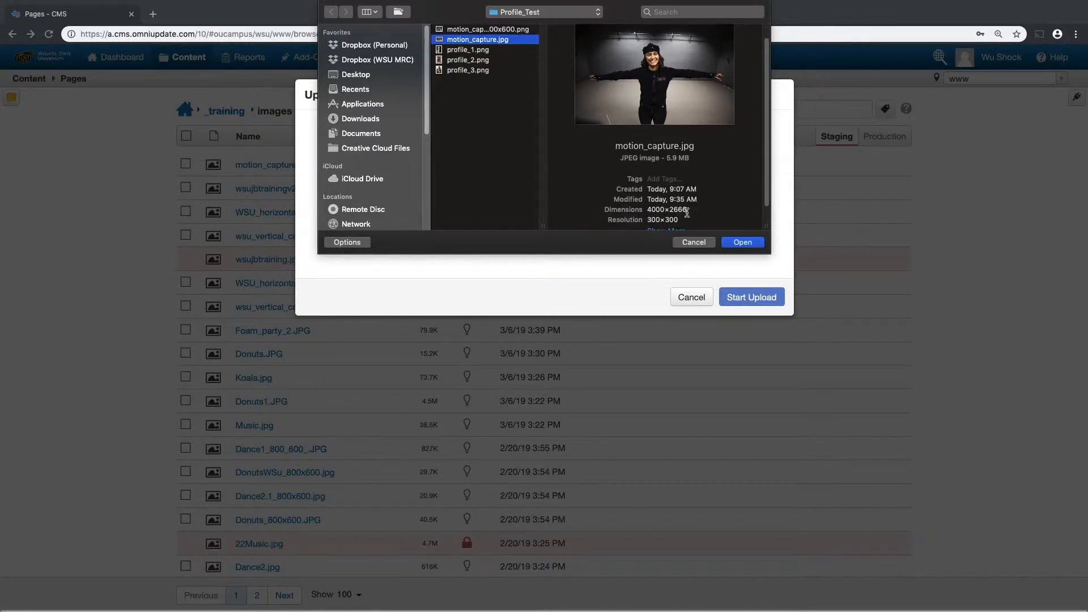
click(737, 241)
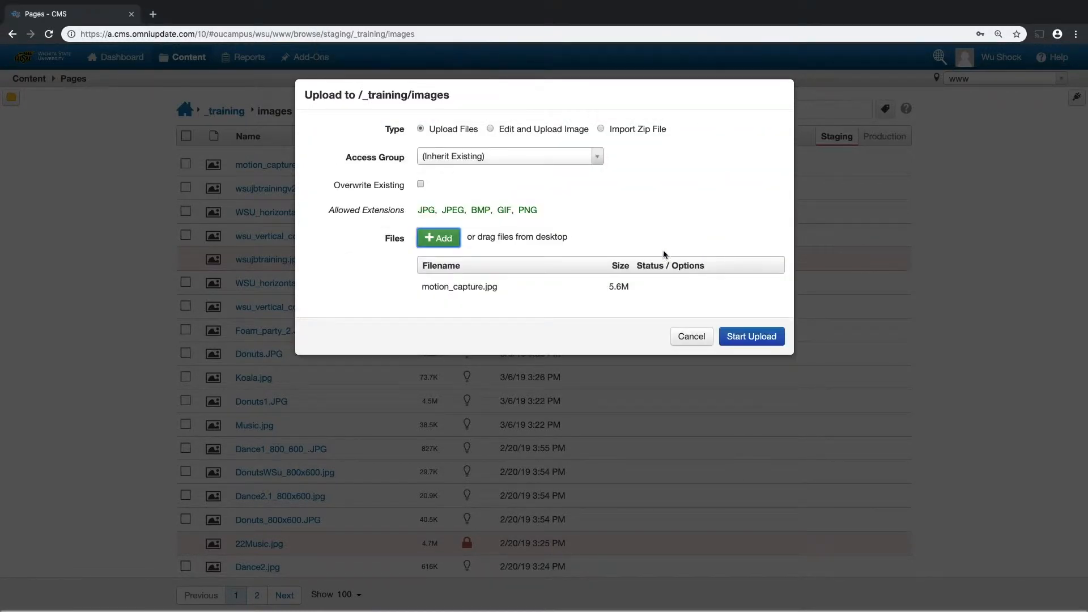
click(742, 339)
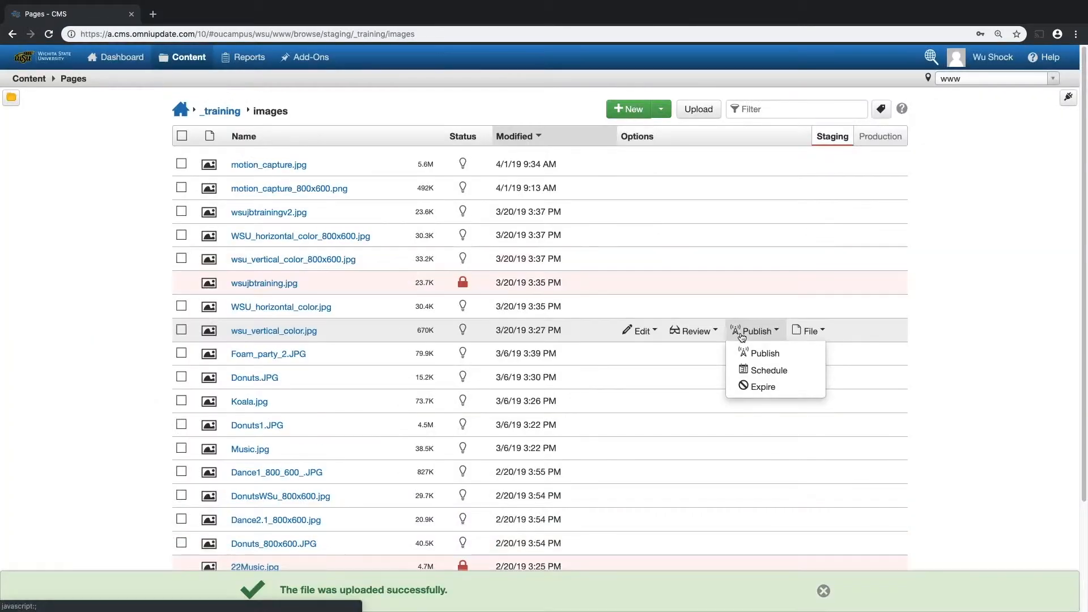
Open motion_capture.jpg in the image editor and zoom the view to fit the whole photo.
click(284, 165)
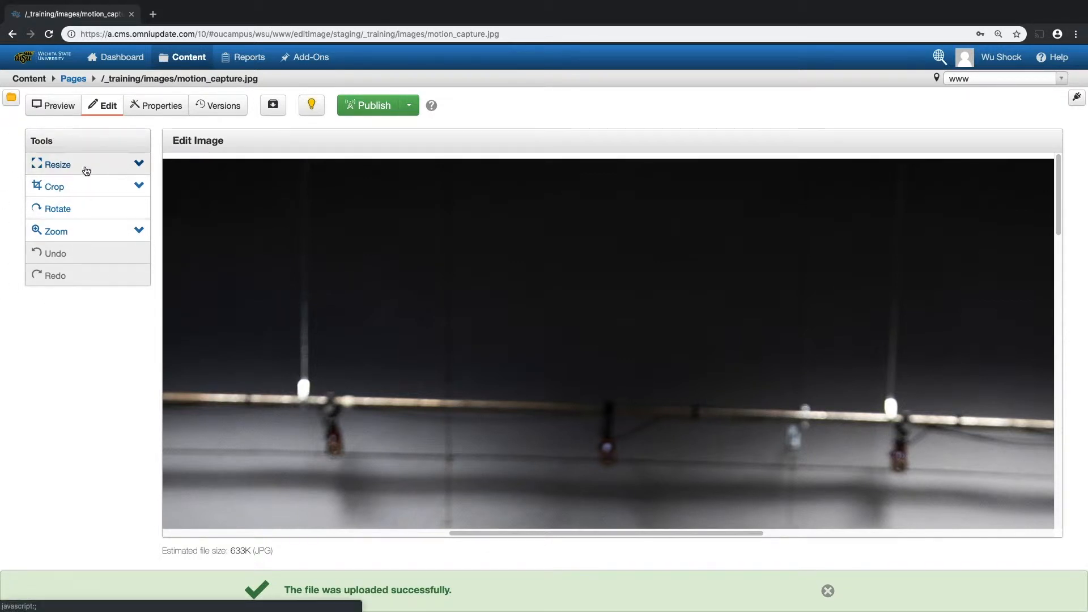
click(139, 230)
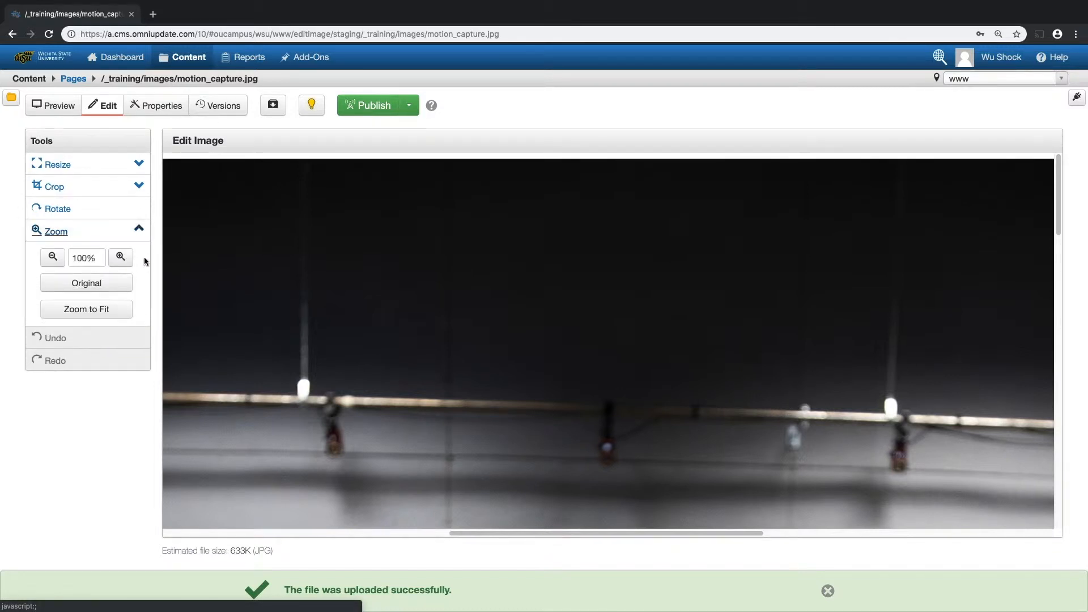
click(116, 319)
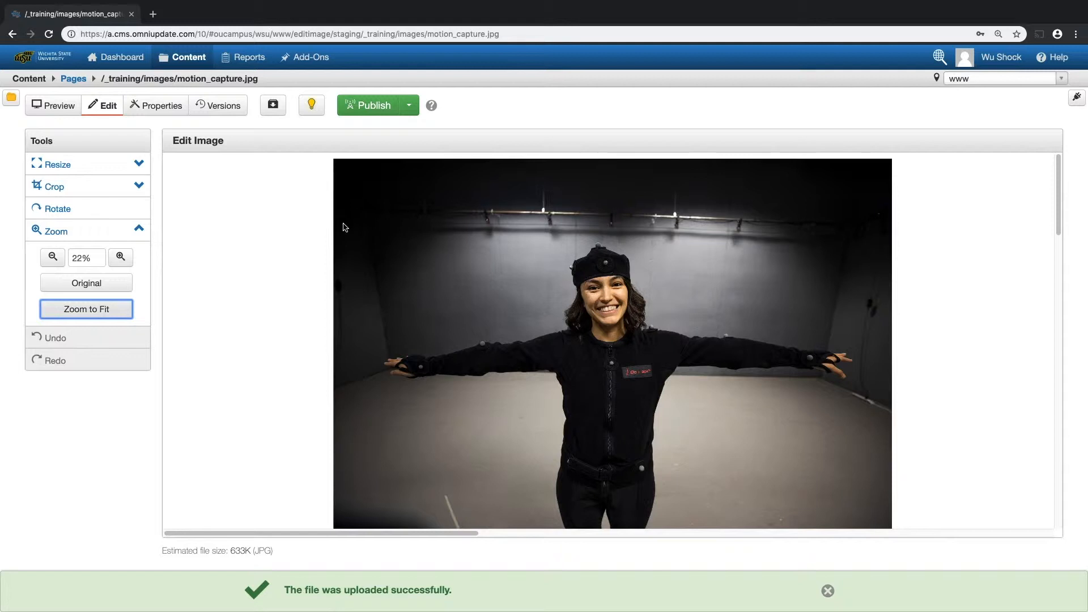
click(139, 229)
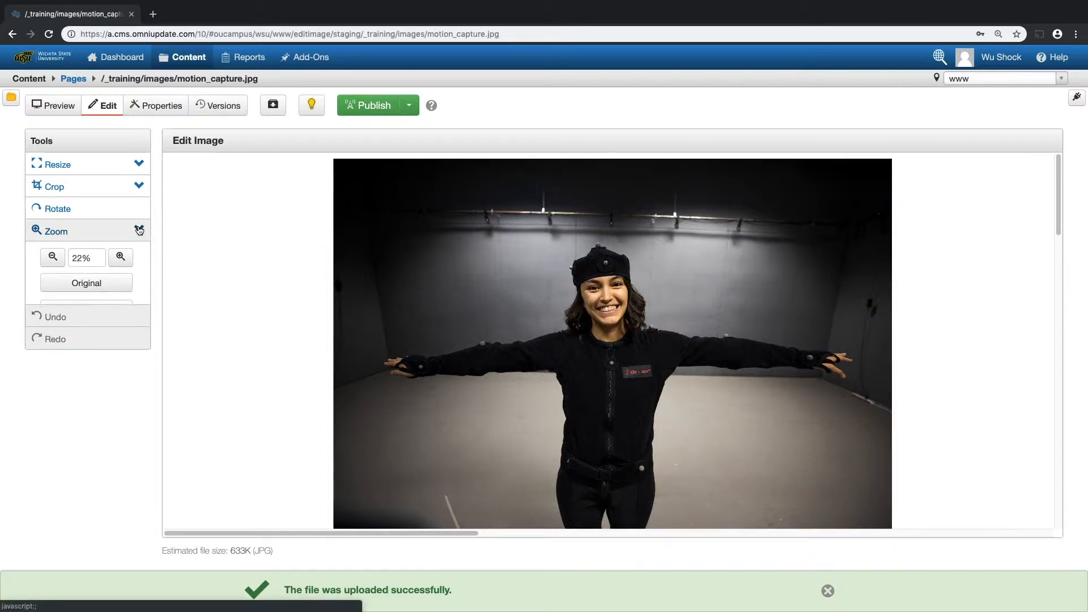
Rotate the image four times through a full turn.
click(49, 216)
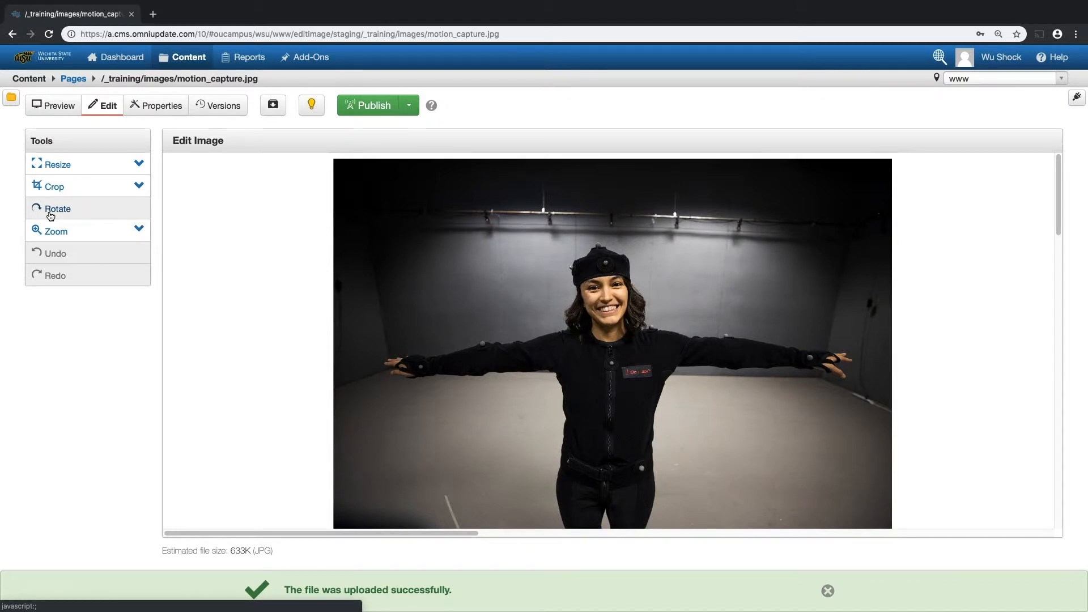
click(51, 213)
click(50, 214)
click(50, 213)
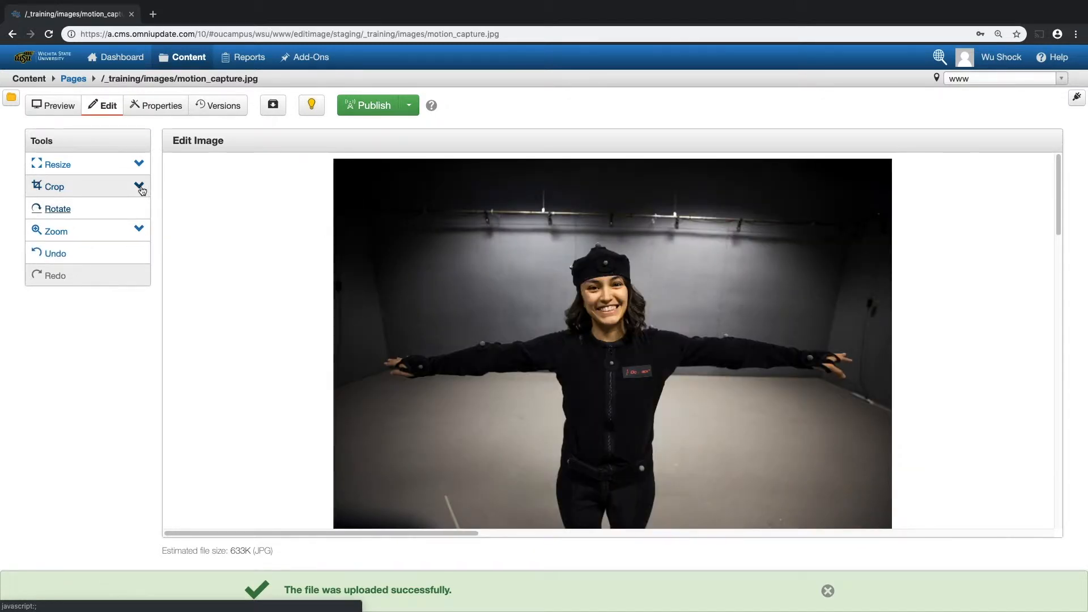
Try a 4:3 crop frame centred on the person and shrink it from its corner, and undo and redo the last rotation.
click(139, 187)
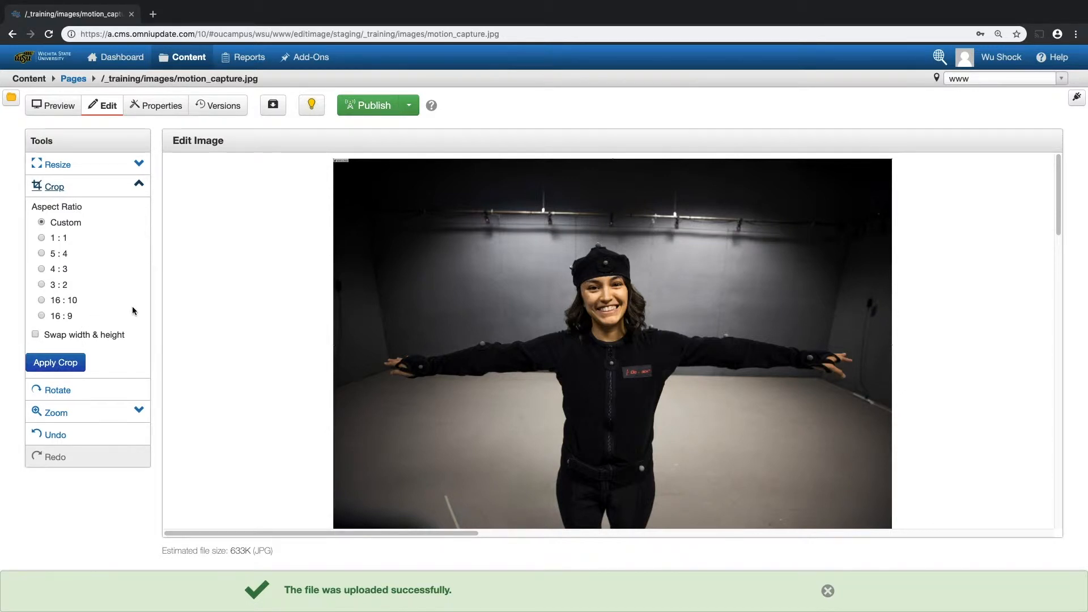
click(67, 275)
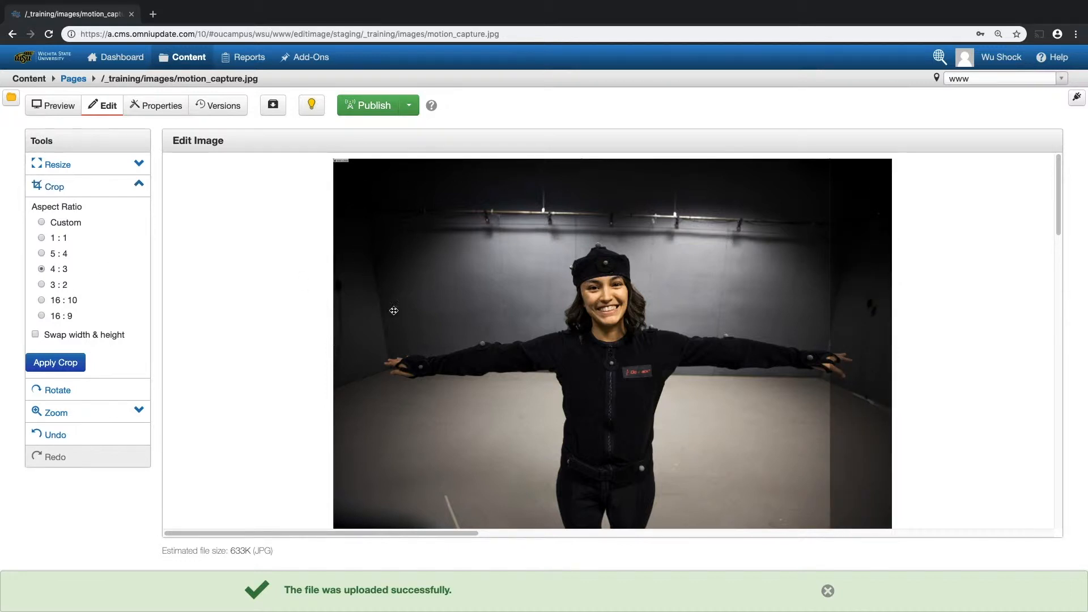
drag(595, 345, 771, 350)
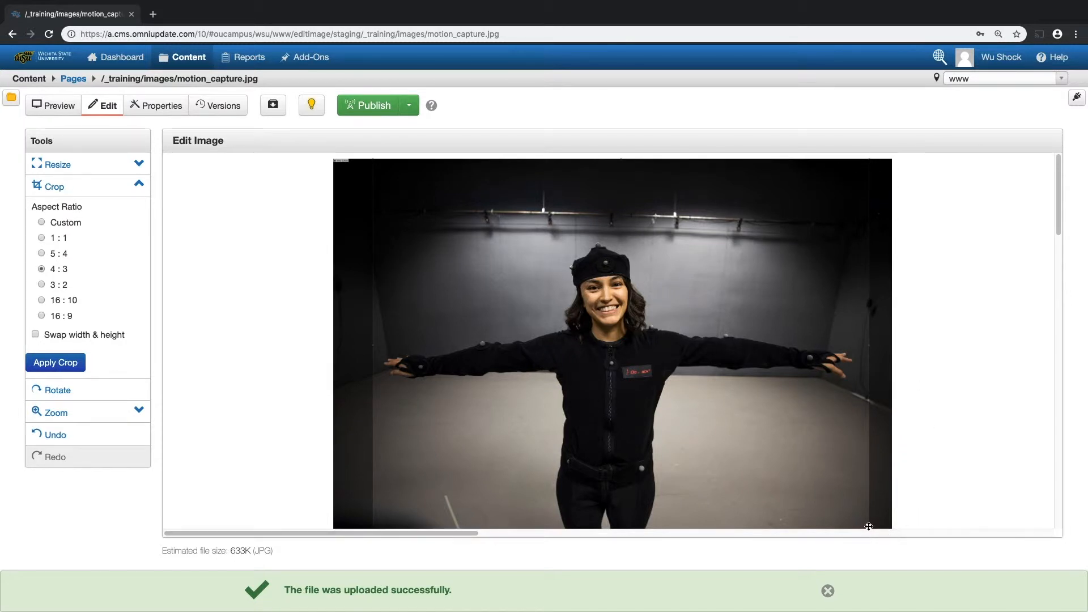
scroll(868, 524, down, 2)
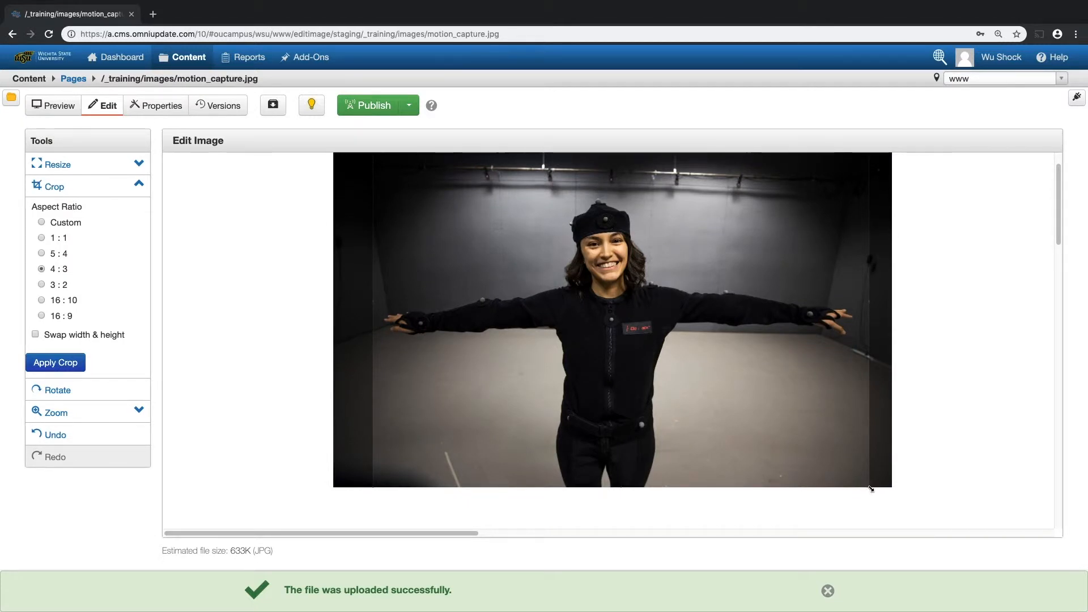
drag(871, 489, 1084, 608)
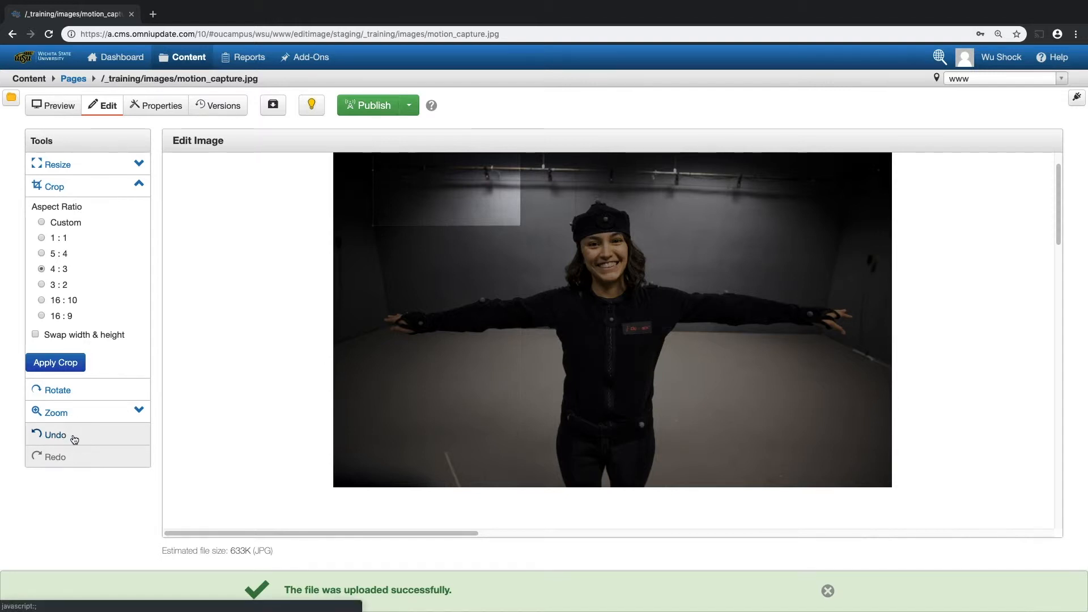
click(42, 438)
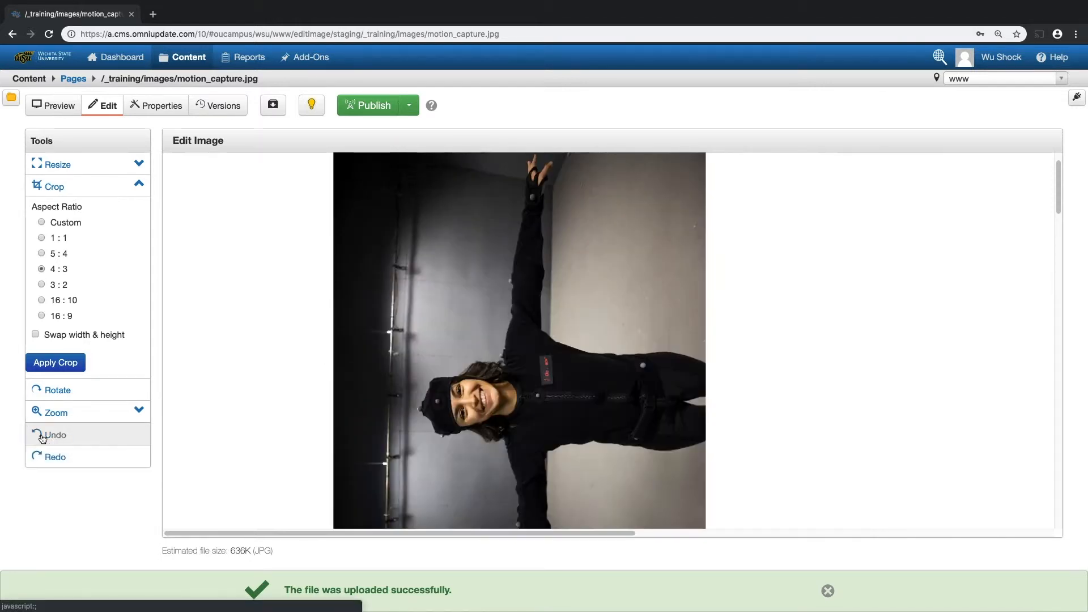
click(63, 462)
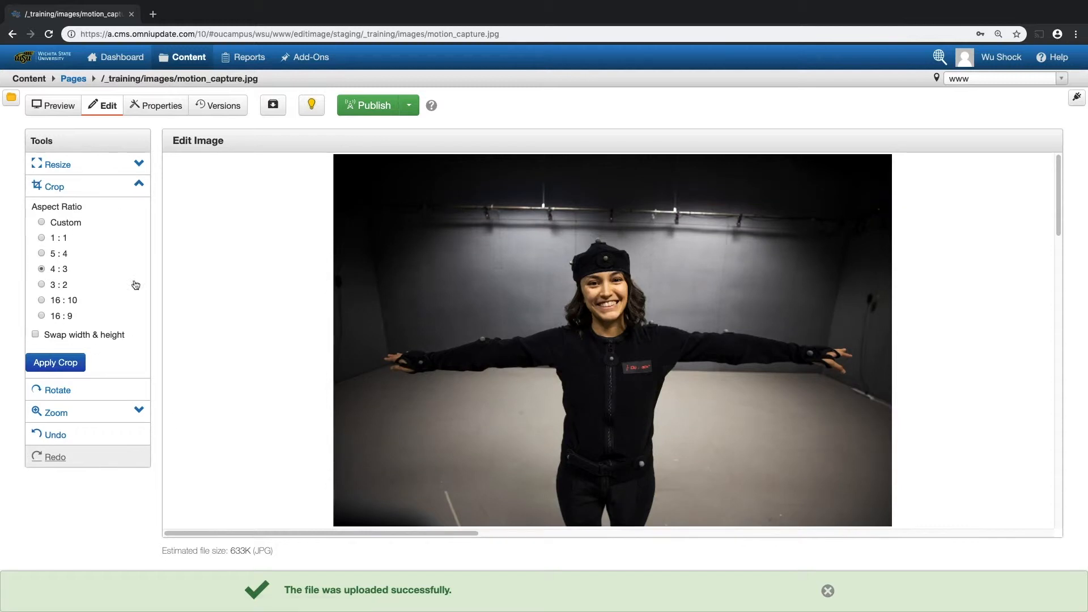
Crop the image to a 4:3 aspect ratio with the frame centred around the person's outstretched arms.
click(108, 187)
click(105, 229)
click(110, 229)
click(84, 188)
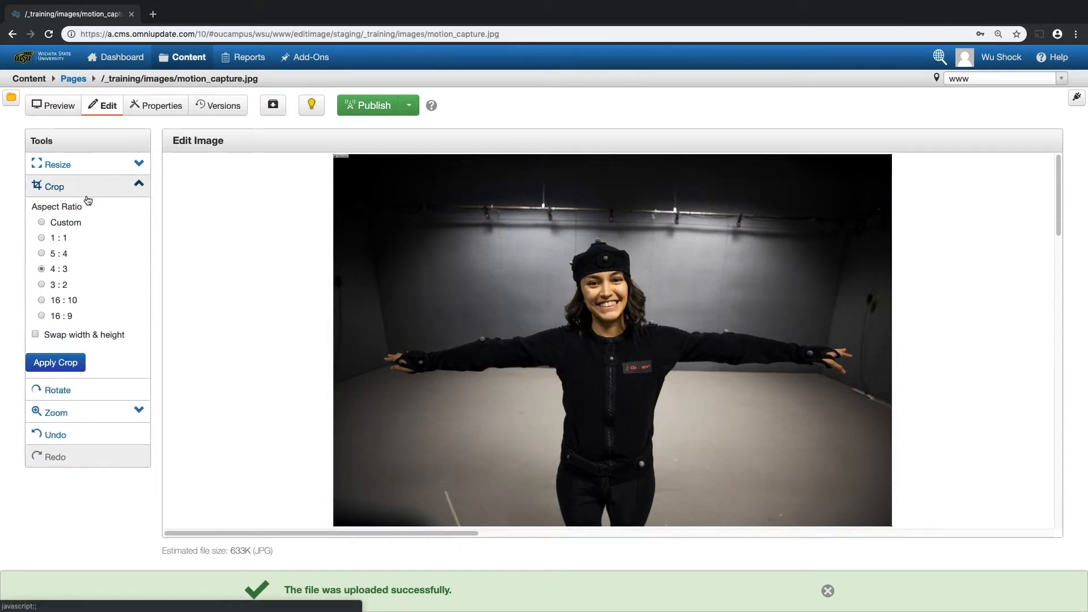
click(41, 222)
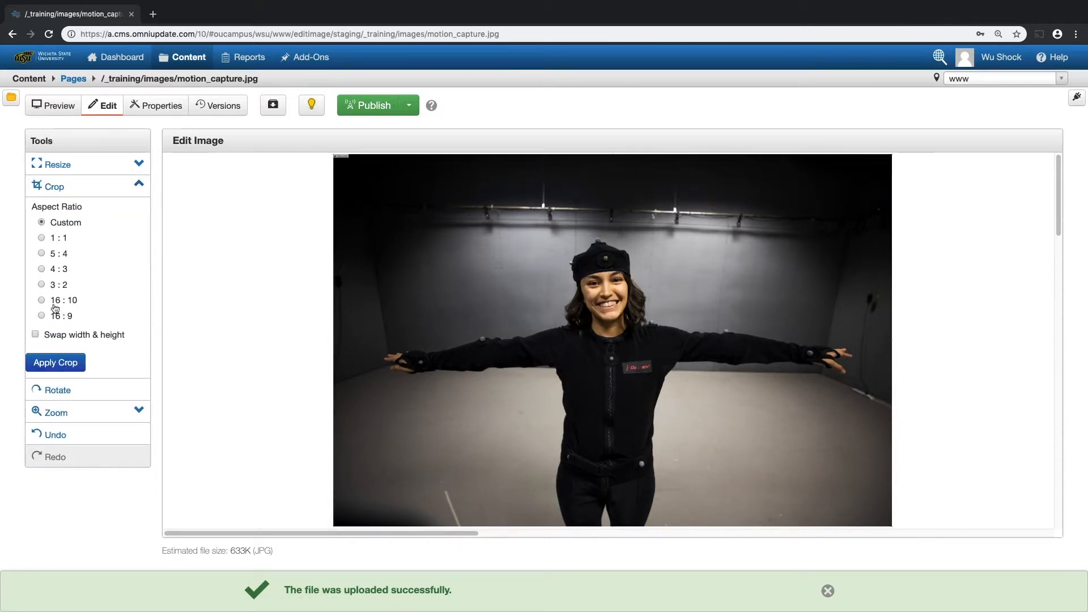
click(41, 269)
drag(575, 399, 751, 406)
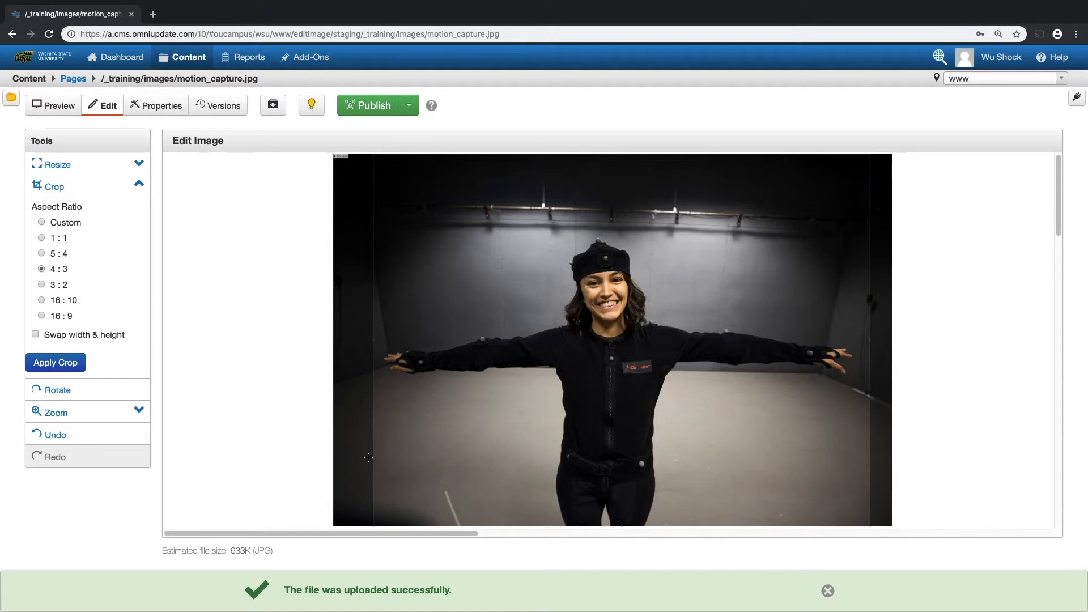
click(71, 370)
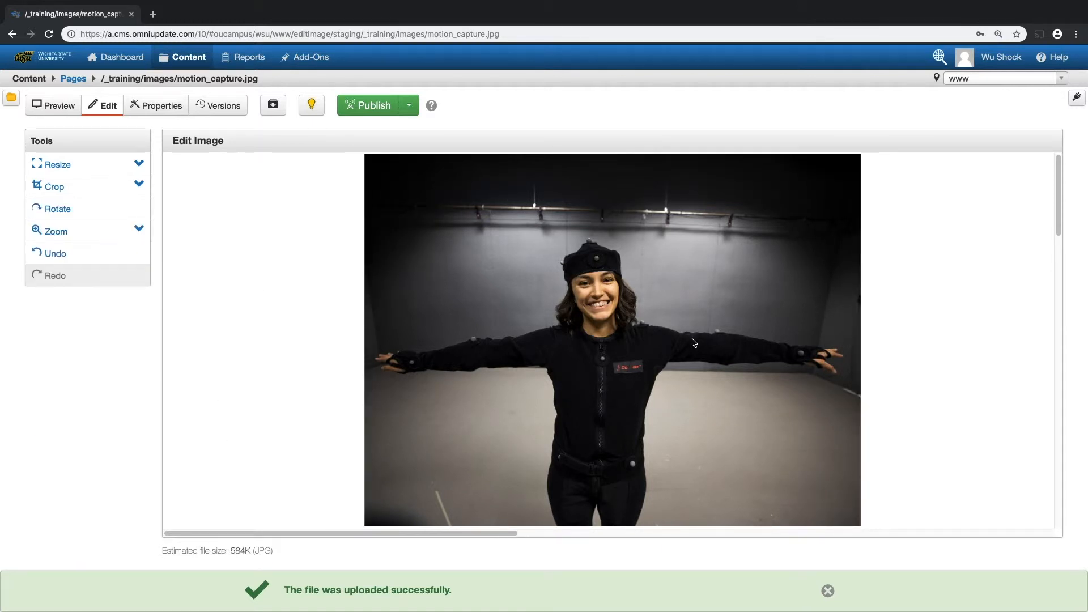
Resize the cropped image to a width of 800 with its ratio preserved.
click(106, 170)
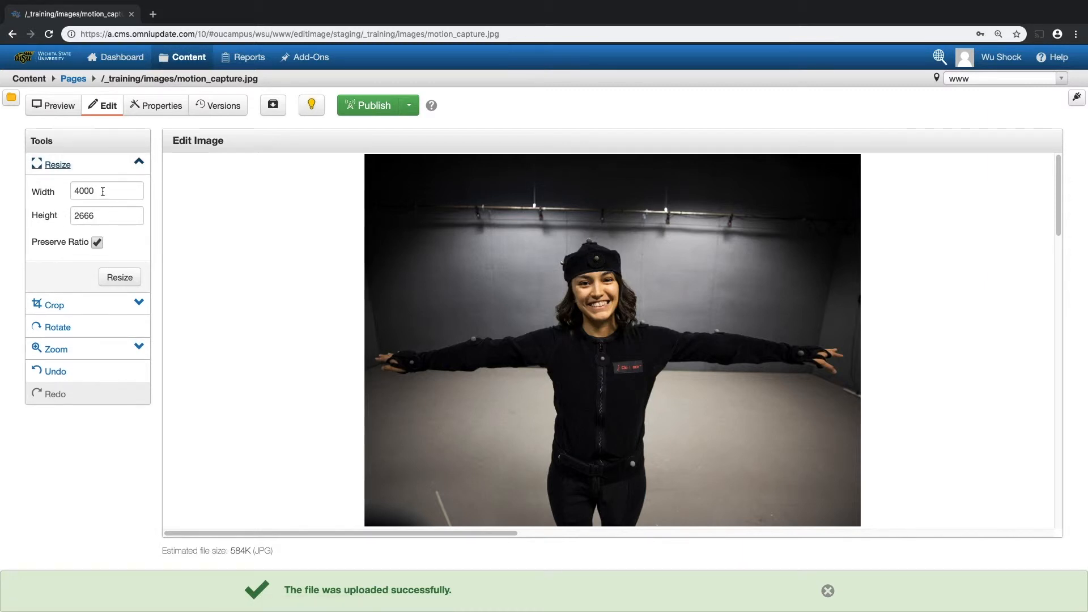
drag(101, 191, 70, 190)
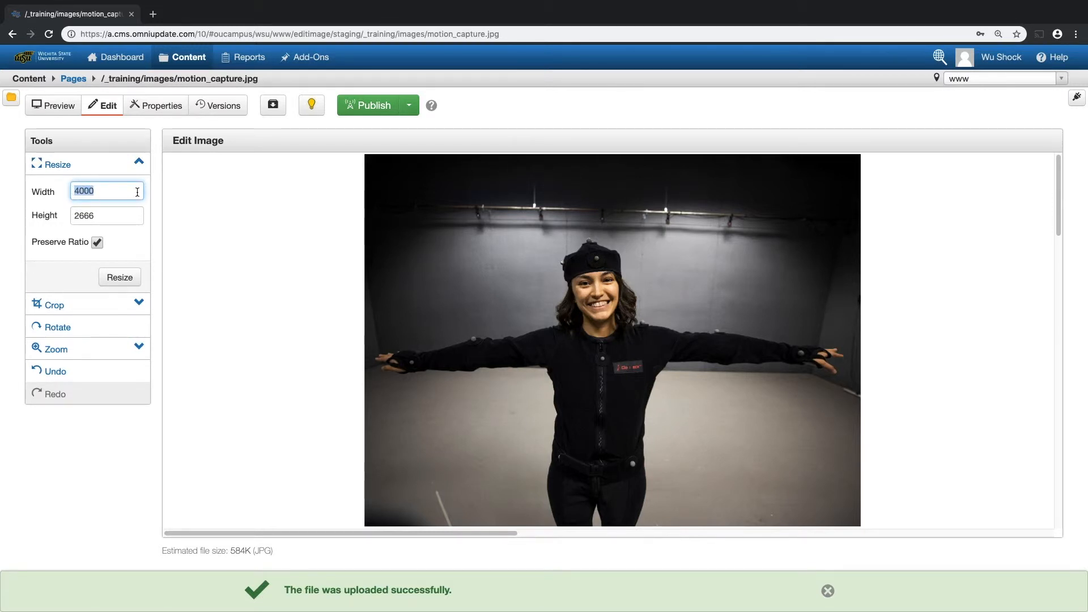
text(450)
drag(101, 191, 70, 192)
text(800)
click(138, 283)
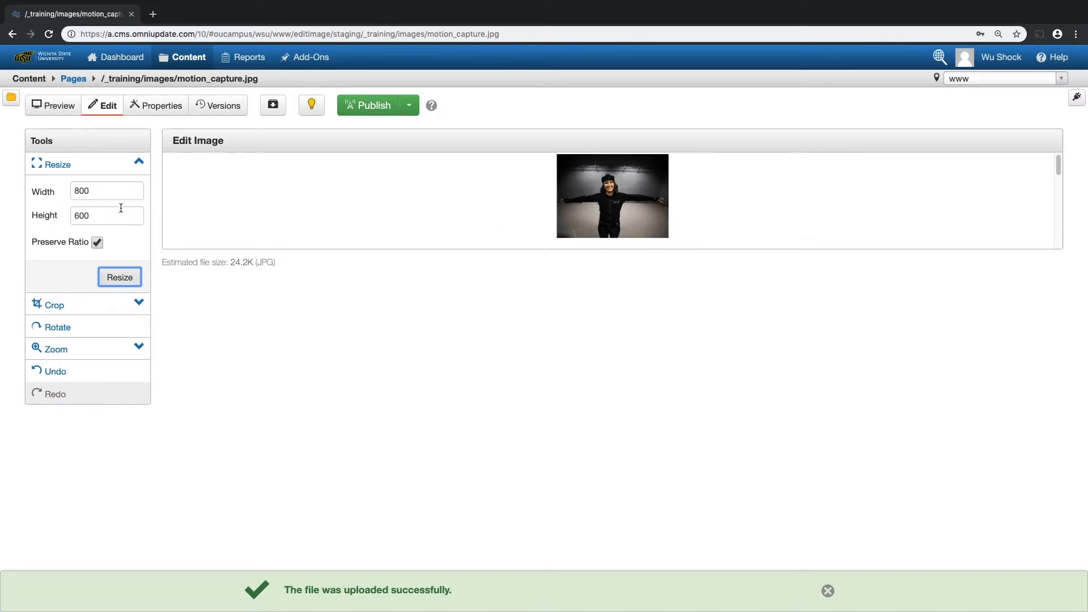
Examine the resized image at its original size and at zoom to fit.
click(137, 162)
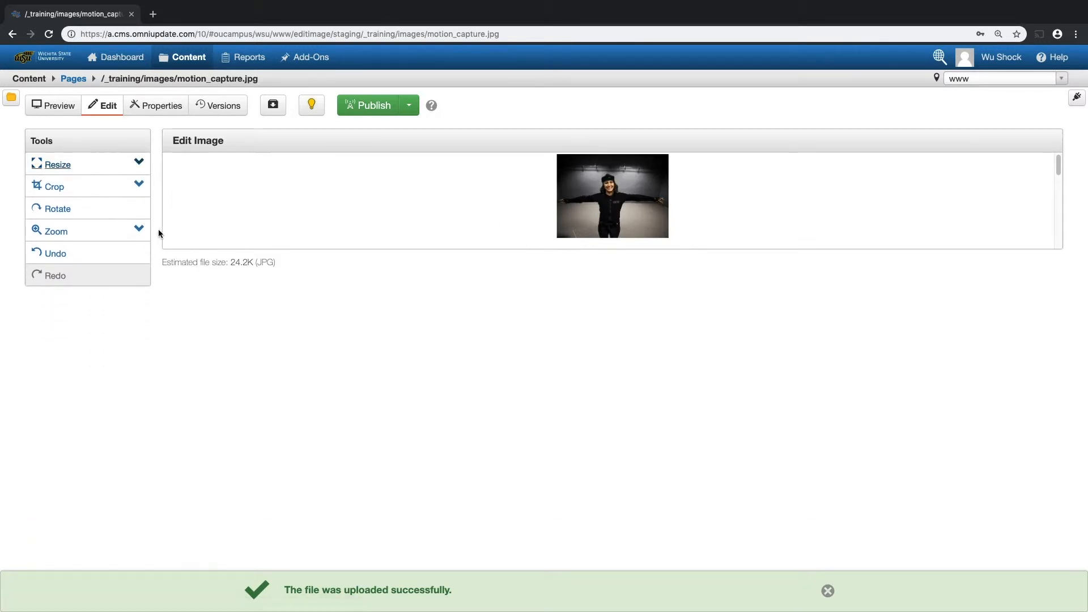
click(140, 230)
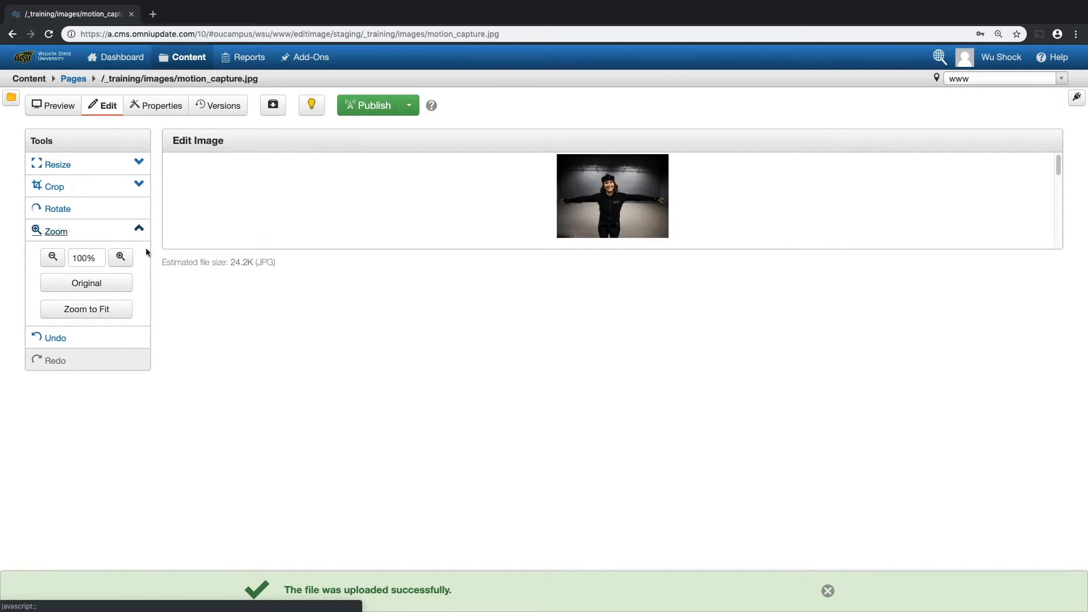
click(123, 289)
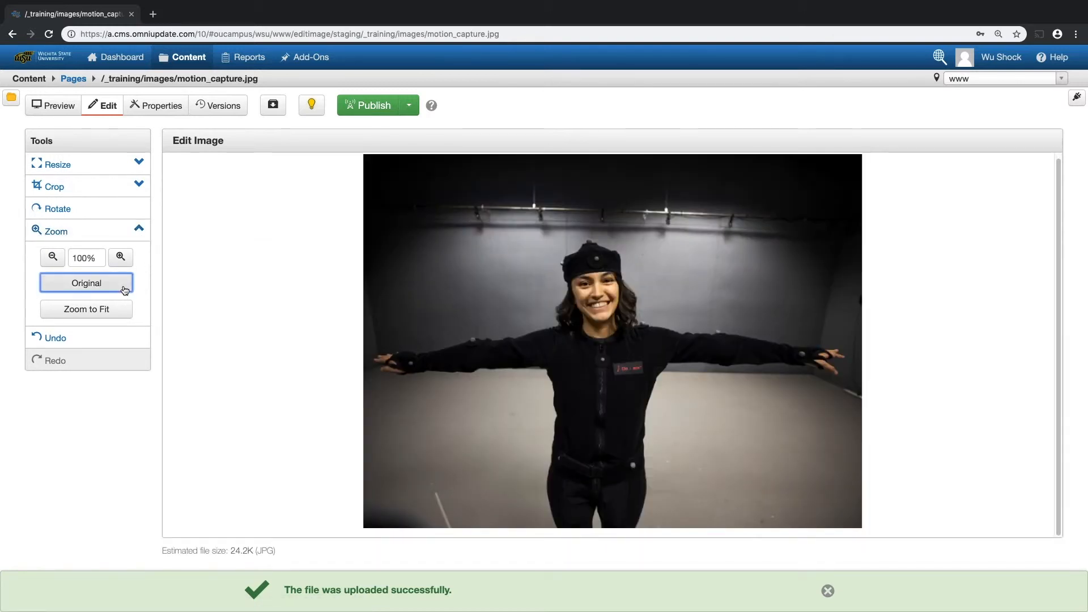
key(Tab)
key(Return)
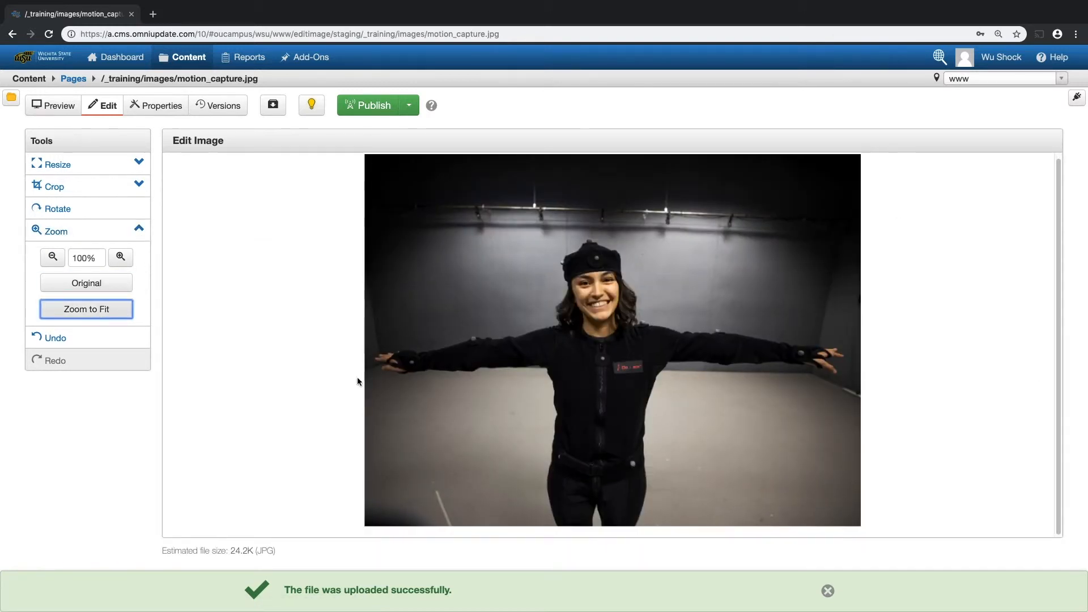
click(138, 228)
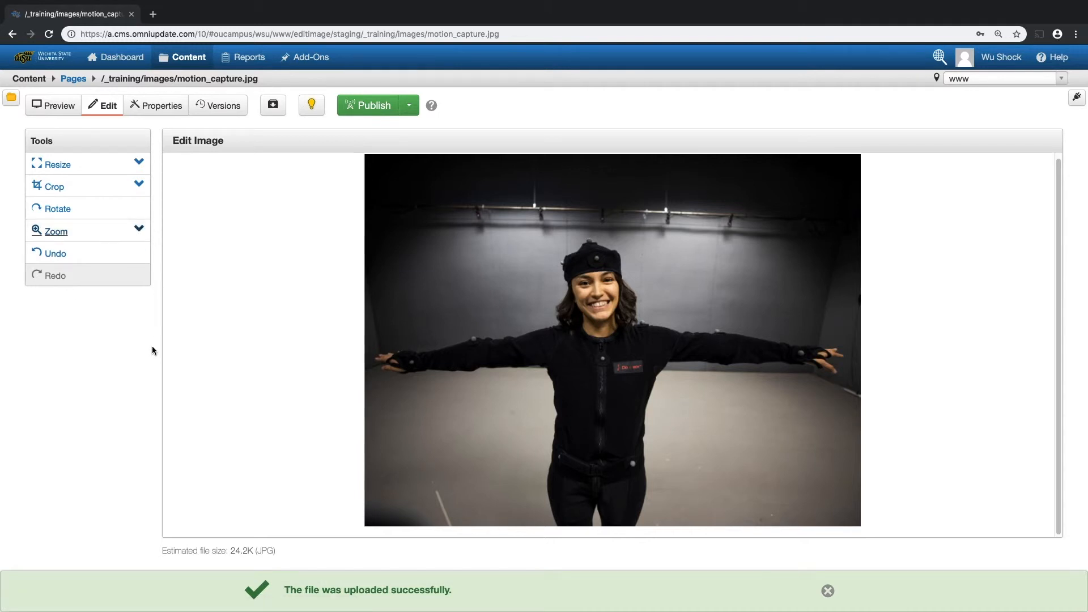
click(377, 110)
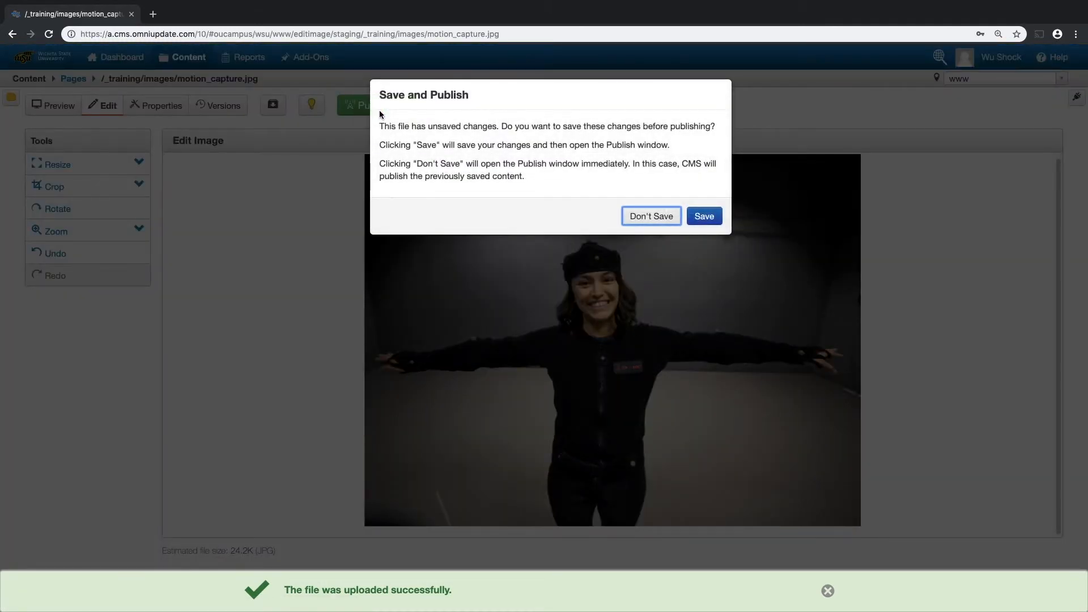
click(651, 221)
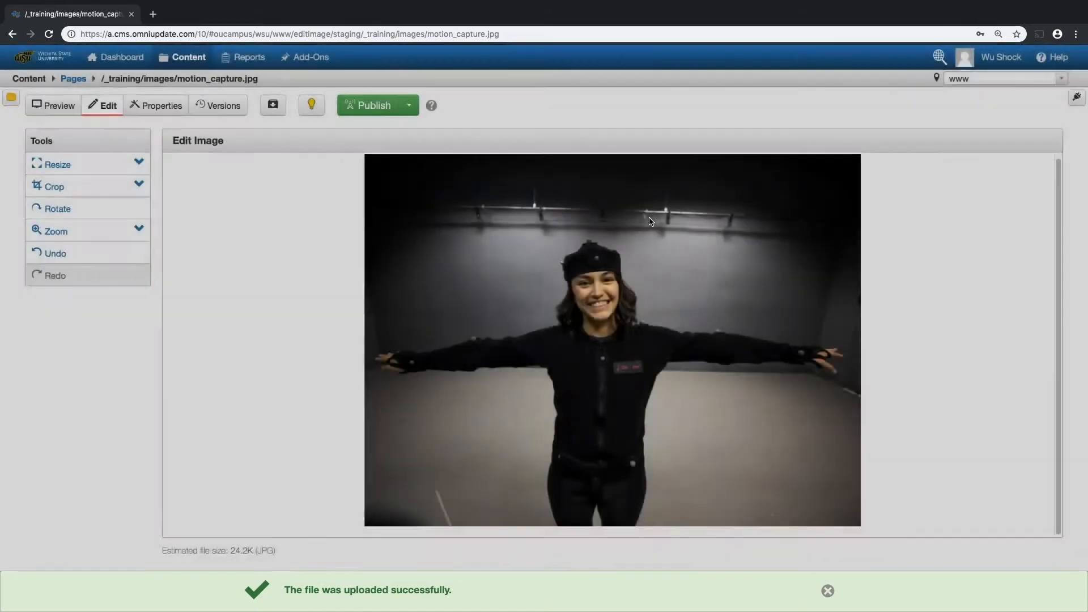
click(646, 255)
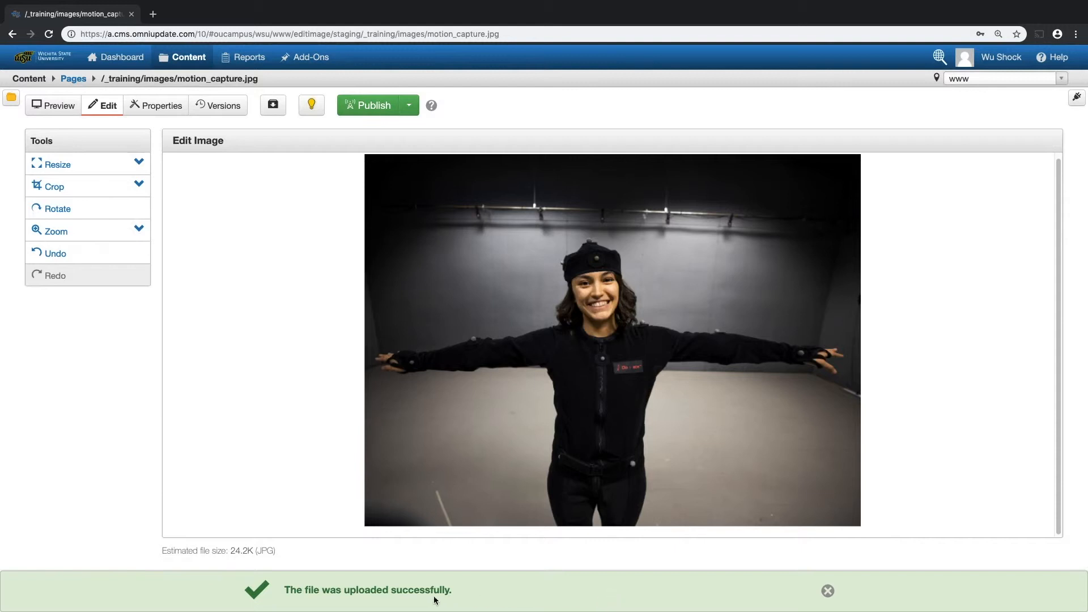
Save the edited image as a new file named motion_capture_800x600.jpg in the _training/images folder and publish that file.
click(827, 592)
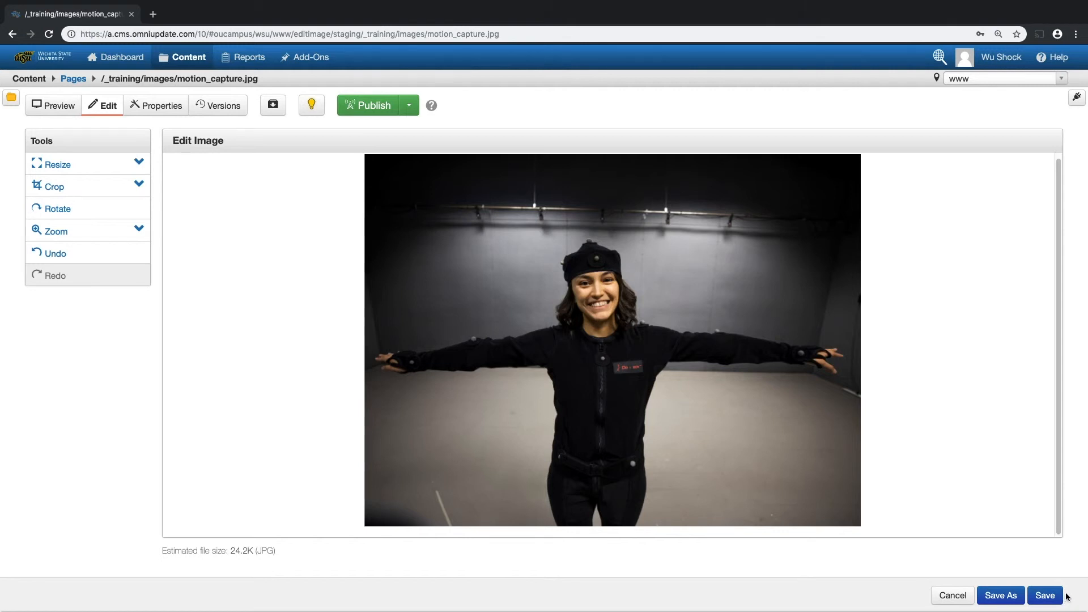
click(1020, 603)
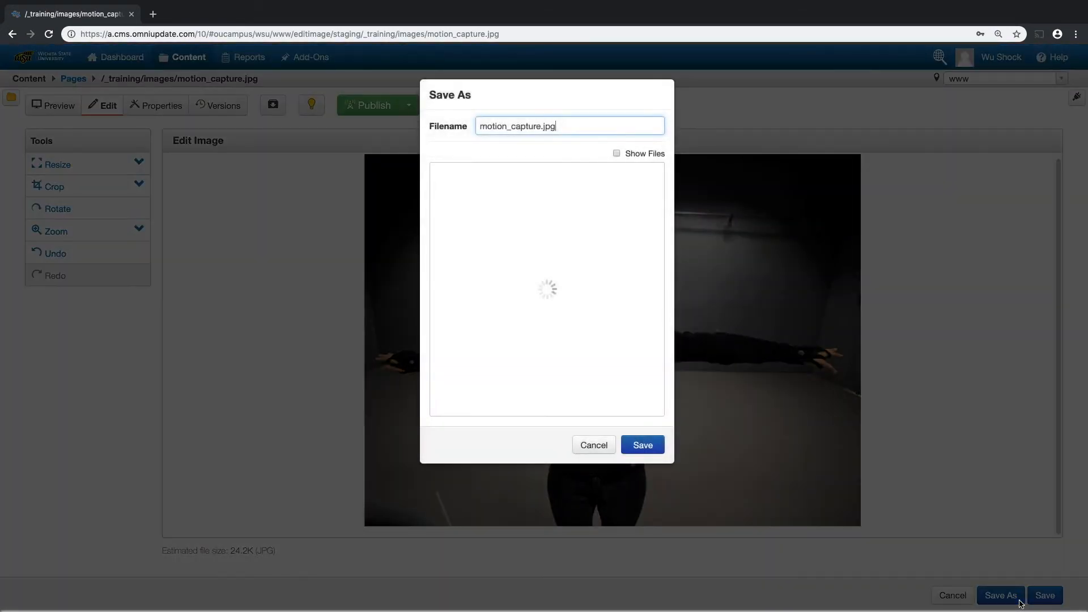
click(540, 126)
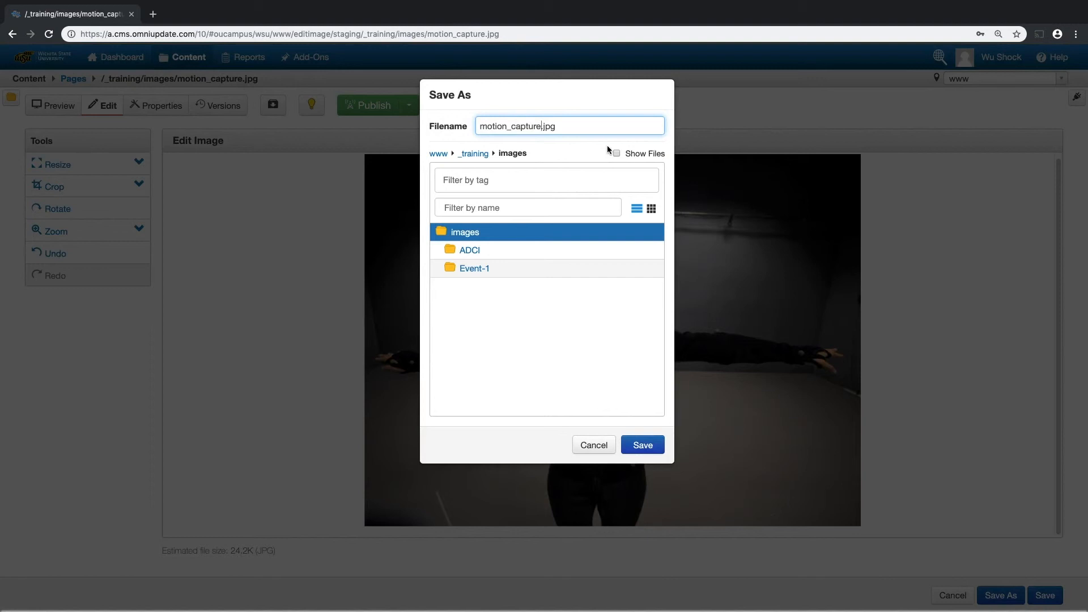
text(_800x600_)
key(BackSpace)
click(644, 445)
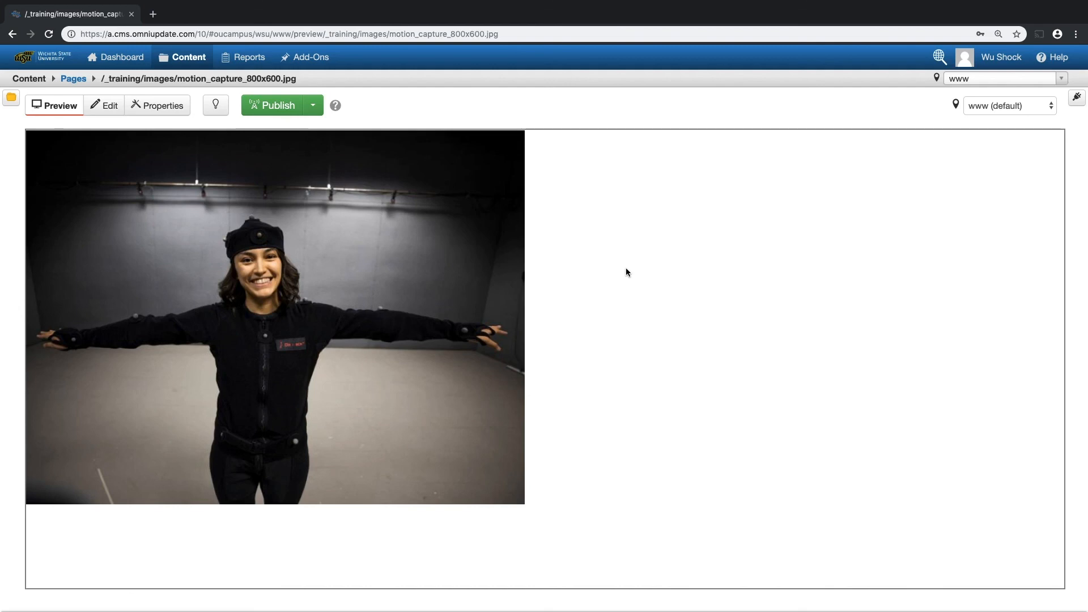
click(271, 109)
click(686, 258)
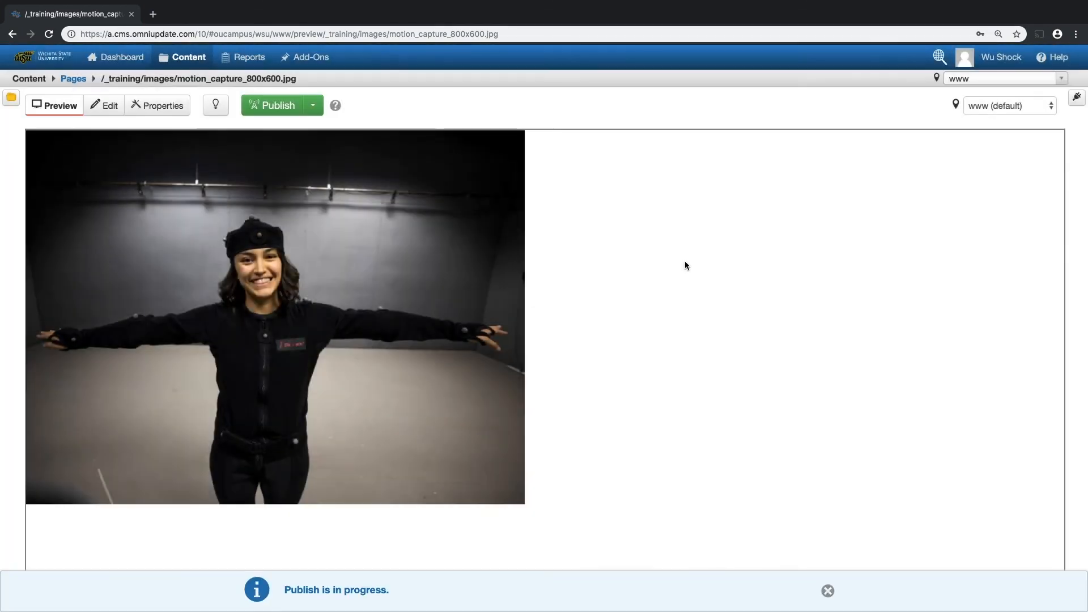